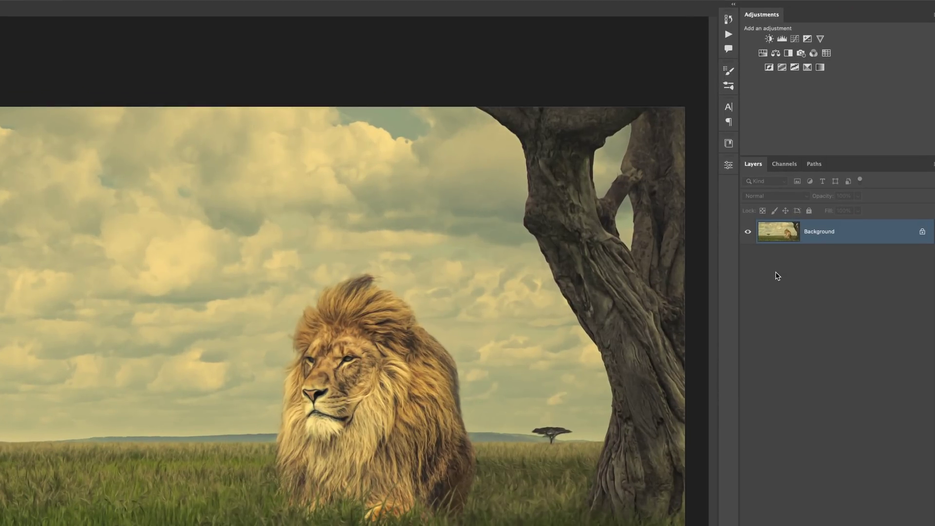
Step: Duplicate the lion photo onto Layer 1 and open it in the Camera Raw Filter with the White Balance eyedropper
key(super+j)
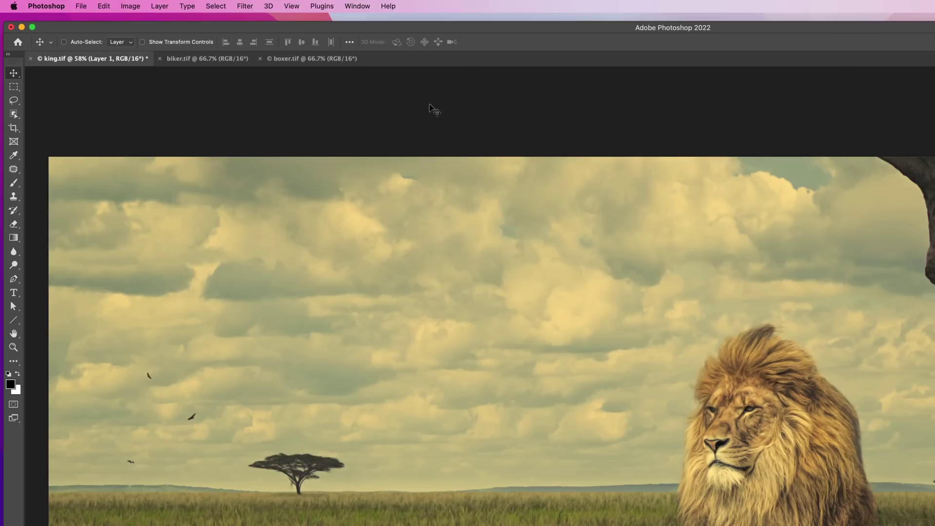
click(245, 6)
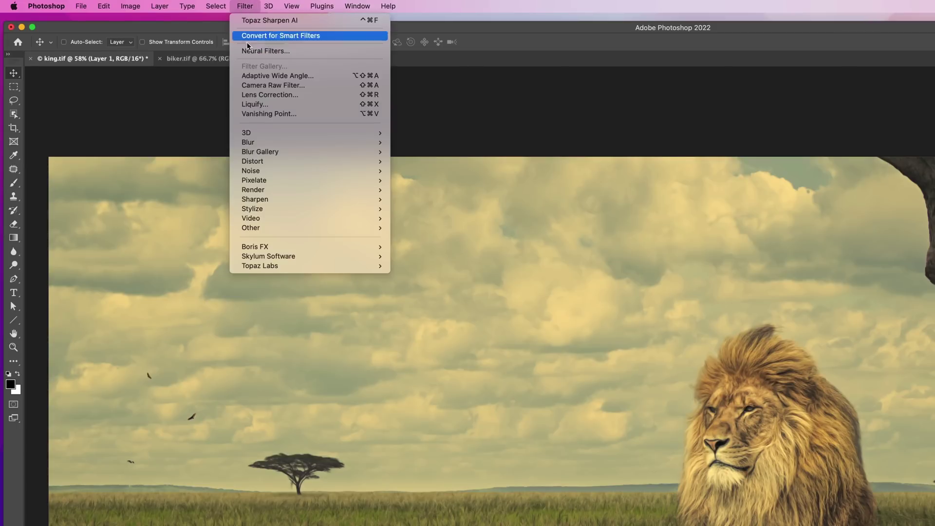
click(260, 85)
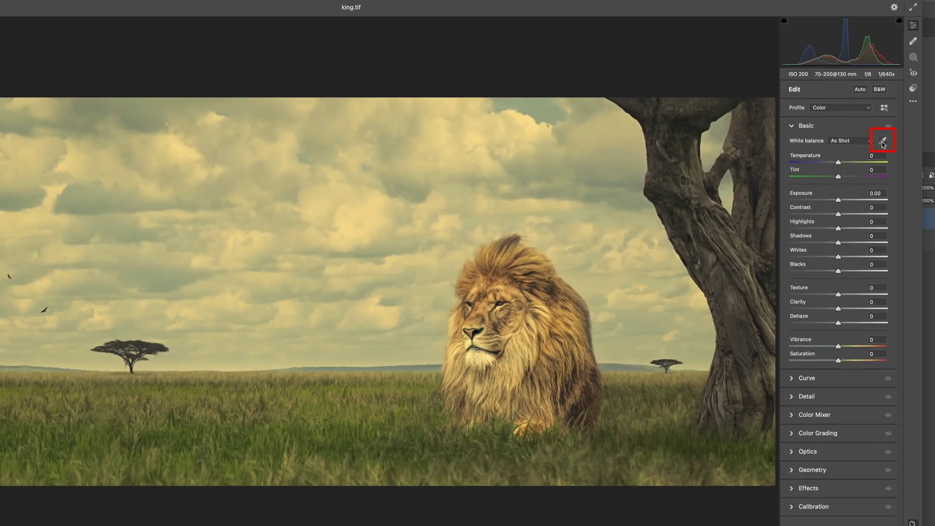
click(882, 142)
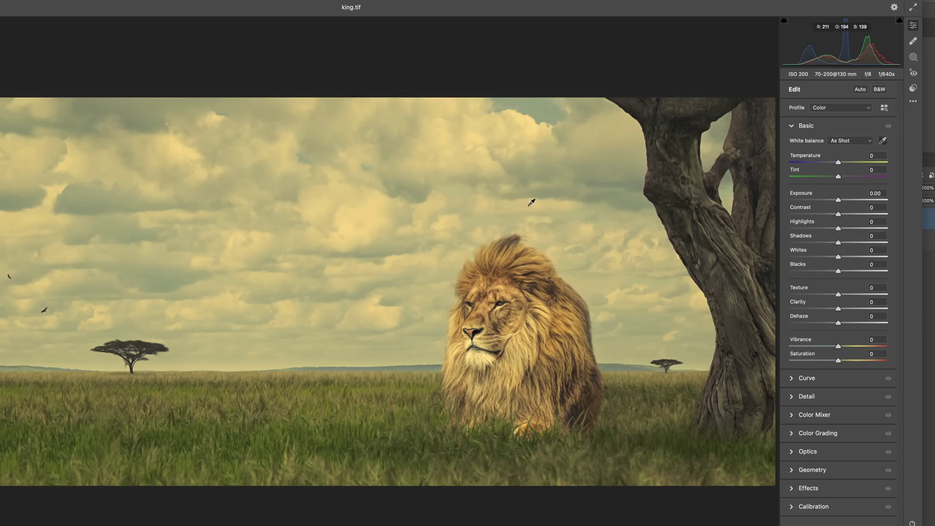
Step: Sample the sky, clouds and lion's mane with the White Balance eyedropper until the yellow cast is neutral
click(532, 202)
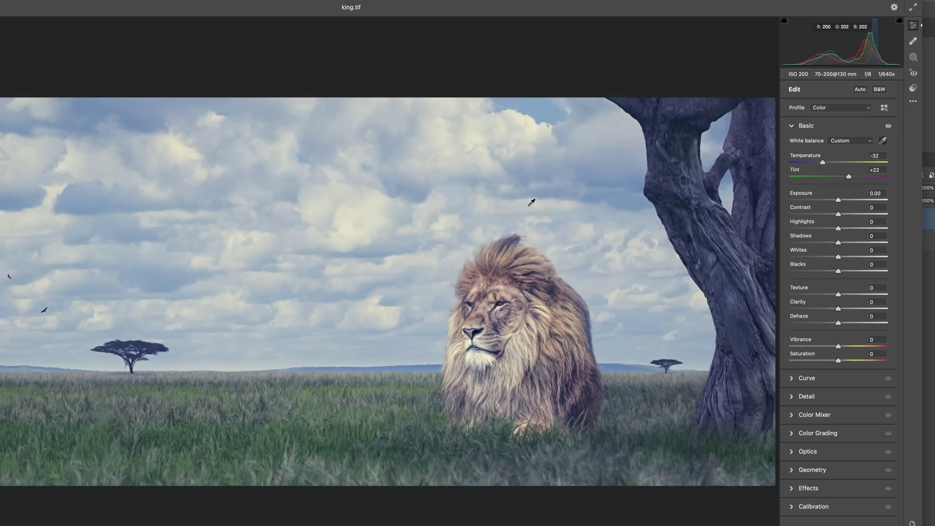
click(490, 171)
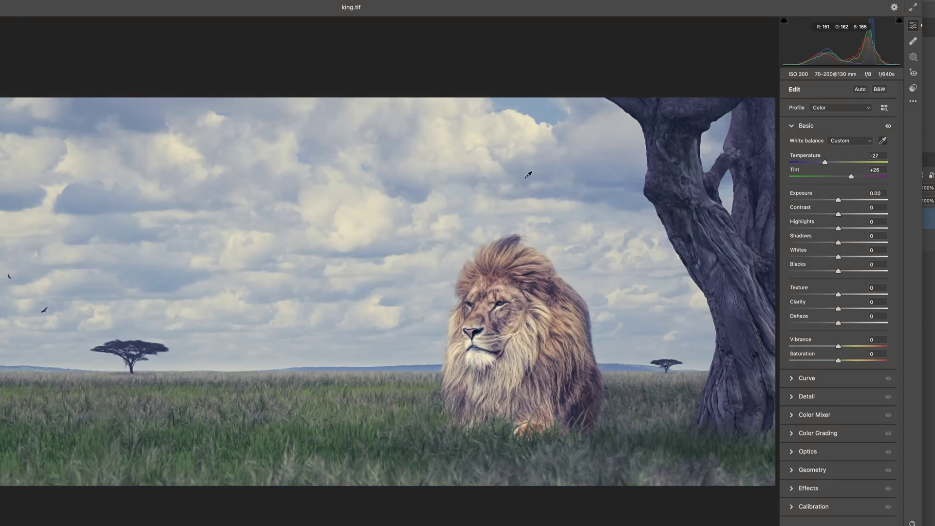
click(455, 210)
click(454, 167)
click(564, 161)
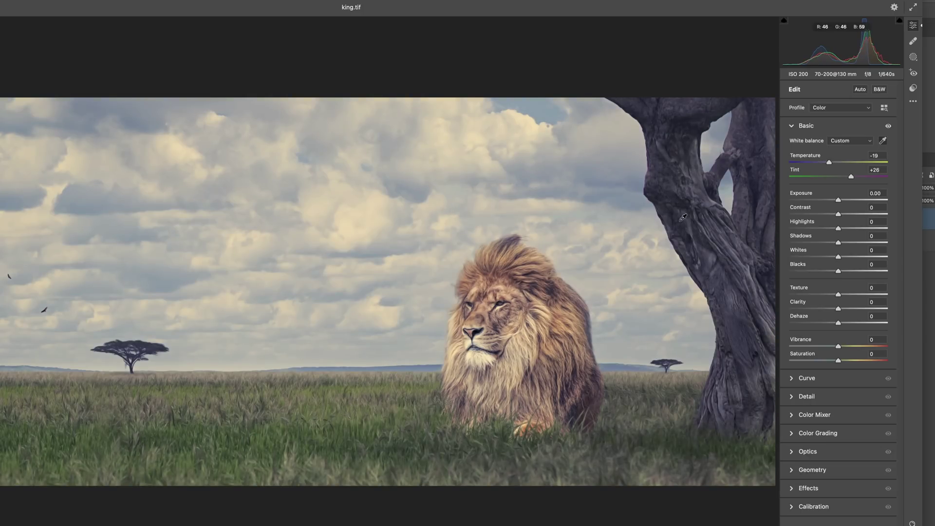
click(639, 242)
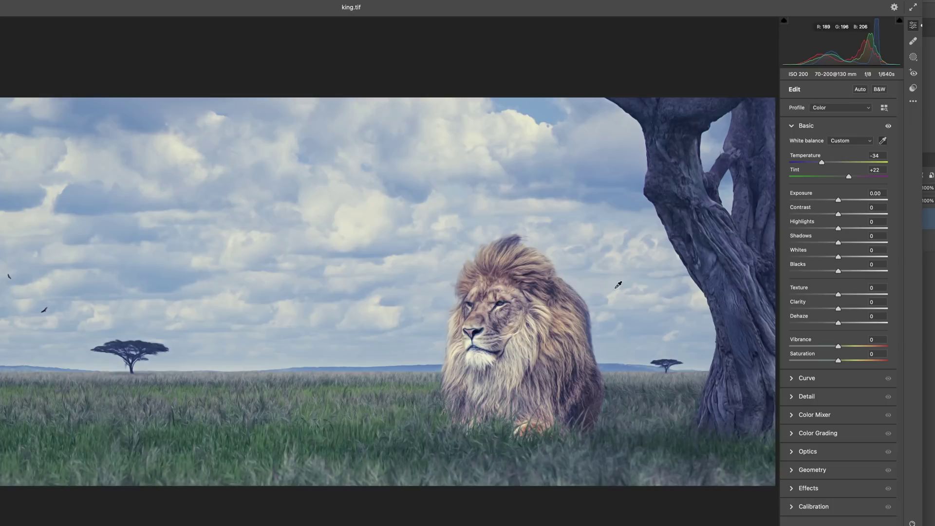
click(564, 328)
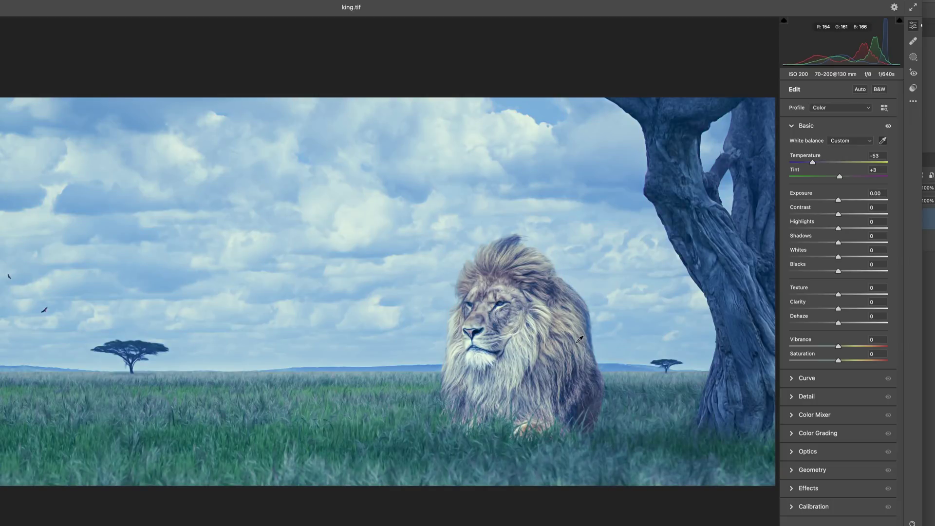
click(609, 295)
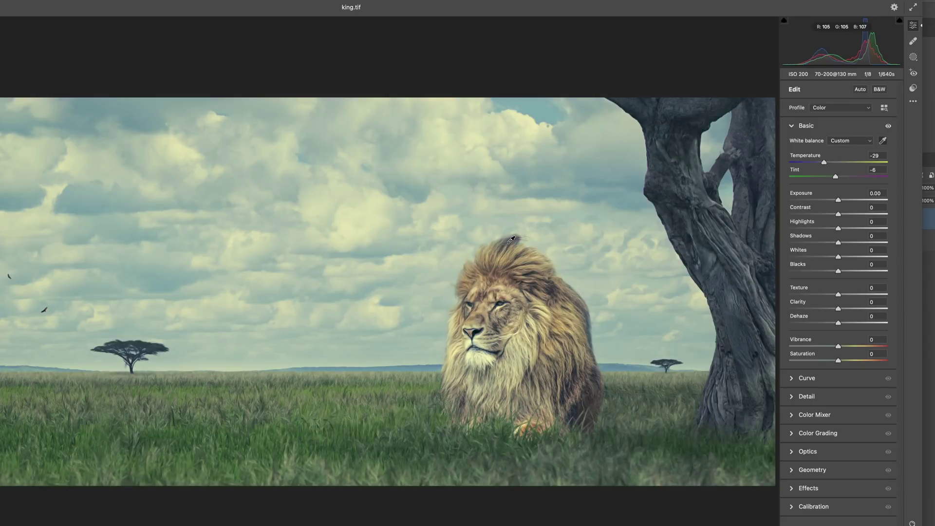
click(515, 273)
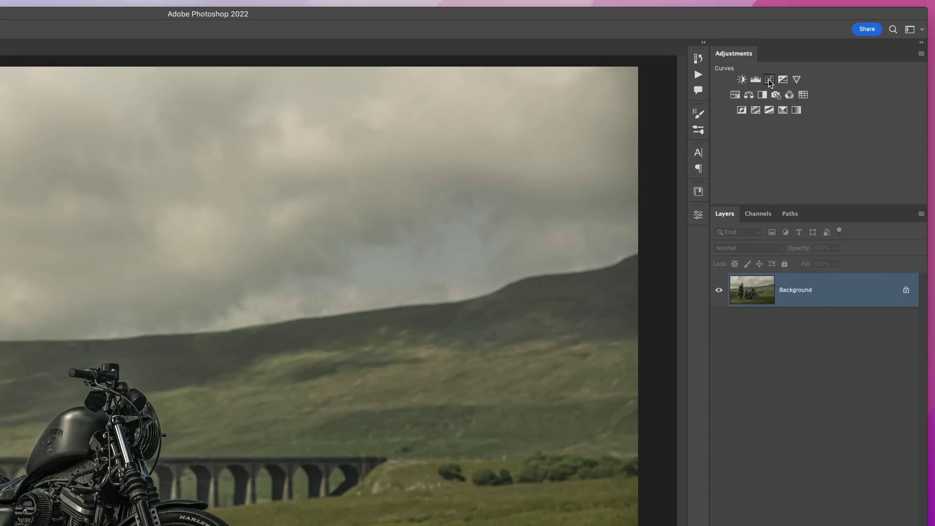
Step: Add a Curves layer auto-corrected with Find Dark & Light Colors and Snap Neutral Midtones, then compare
click(769, 80)
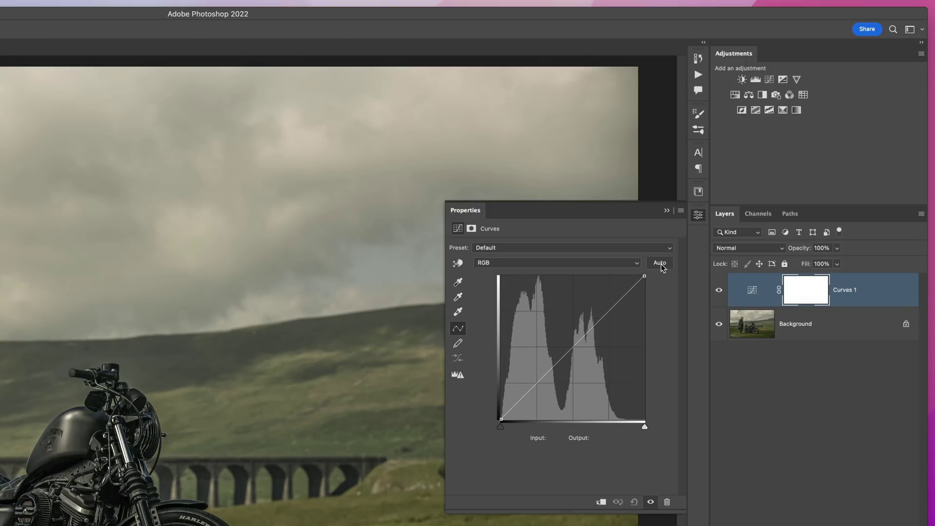
alt+click(660, 264)
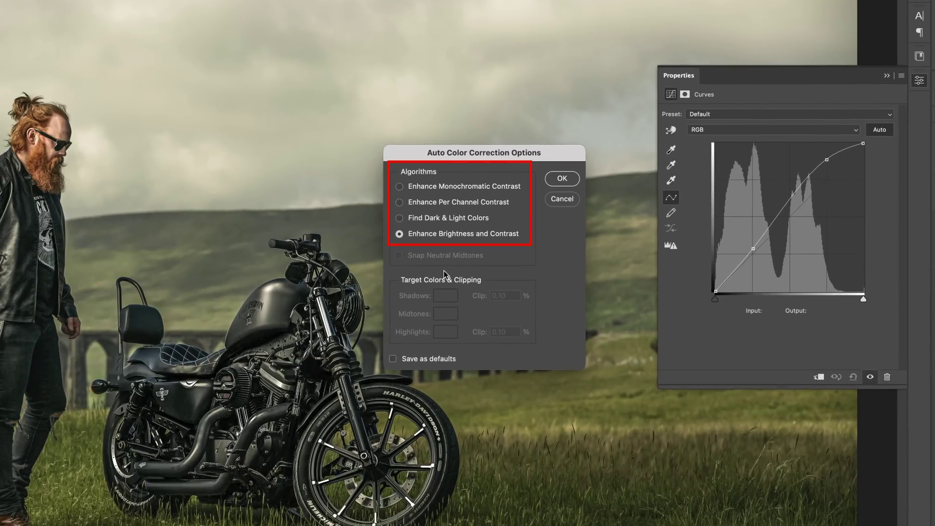
click(400, 219)
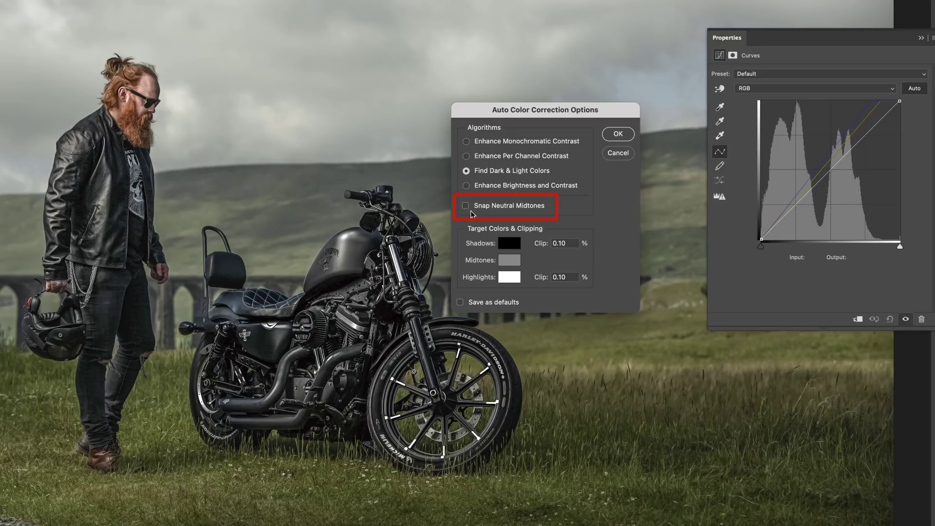
click(466, 210)
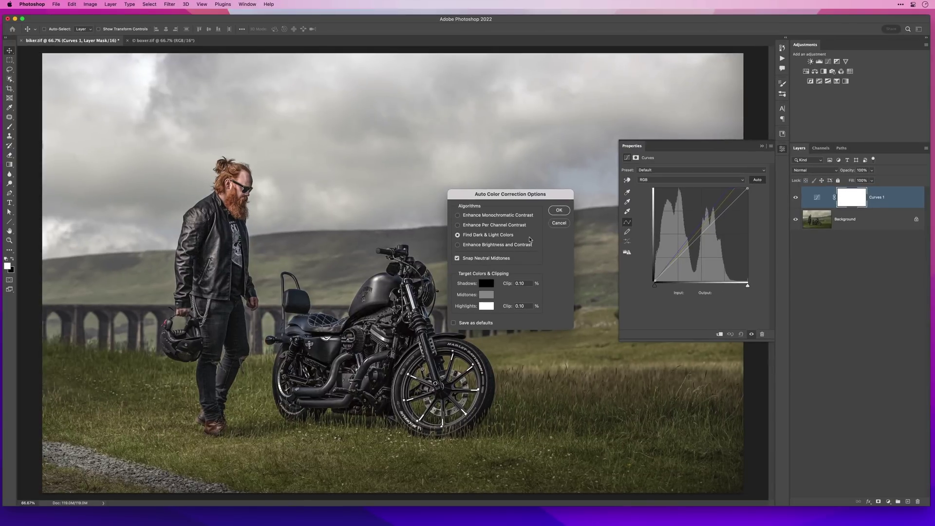
click(560, 211)
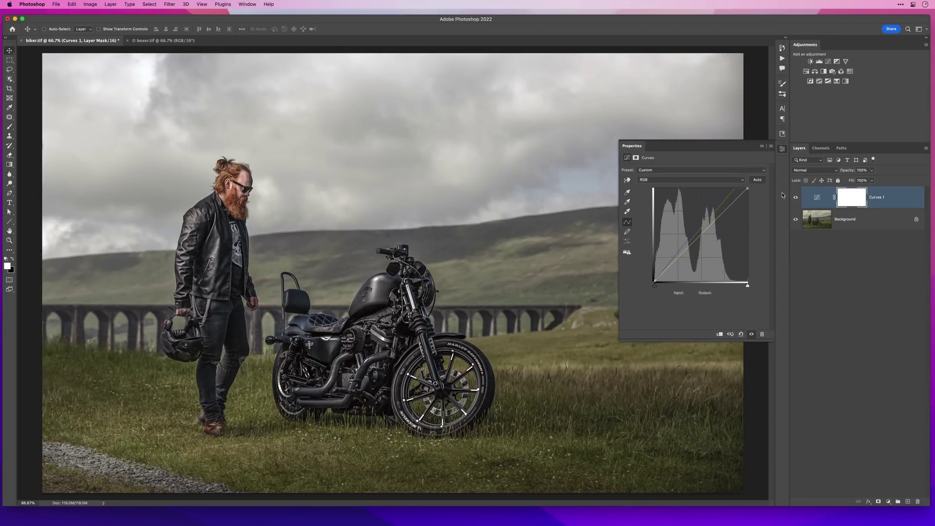
click(795, 198)
Step: Duplicate the boxer photo and neutralise Layer 1's green cast with Match Color Neutralize, comparing before and after
click(796, 198)
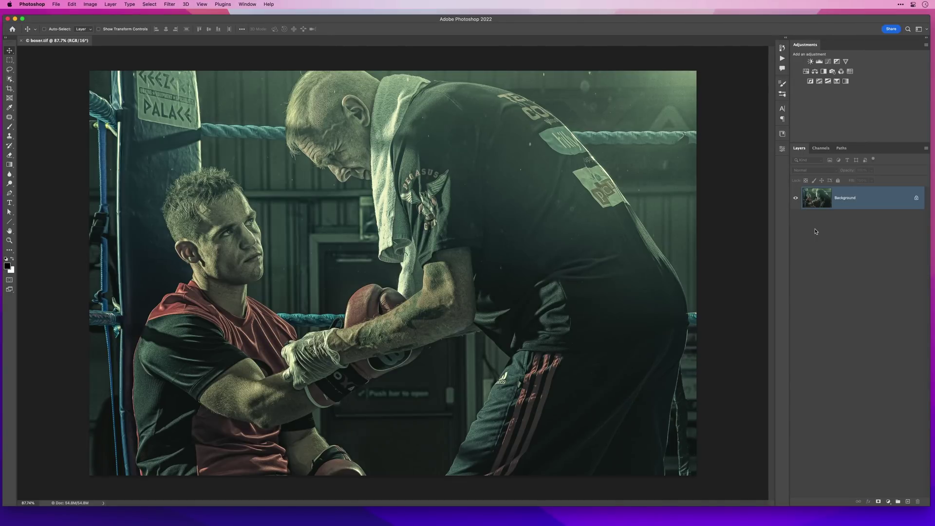
key(super+j)
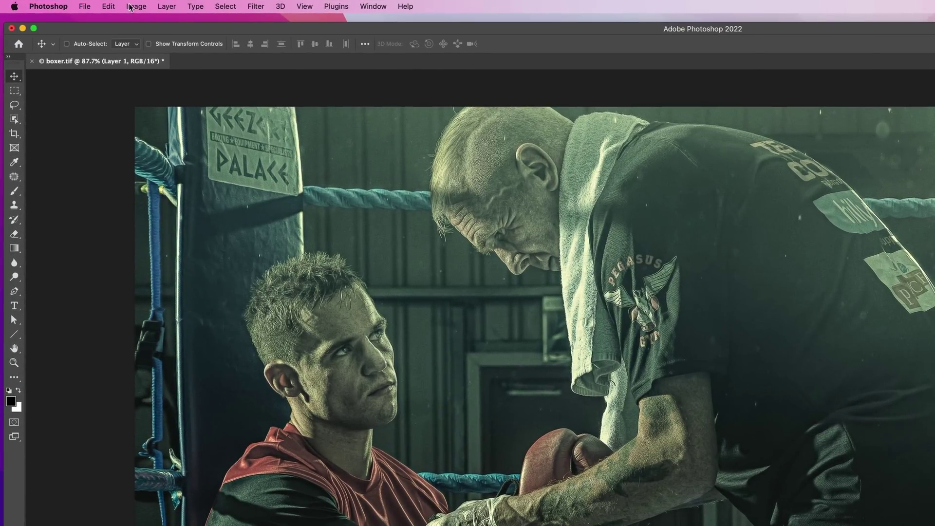
click(130, 7)
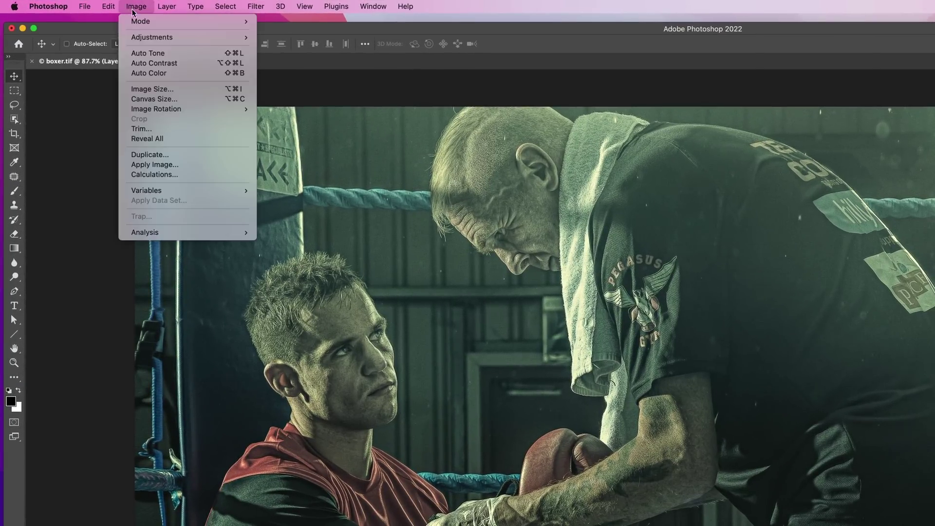
mouse_move(141, 39)
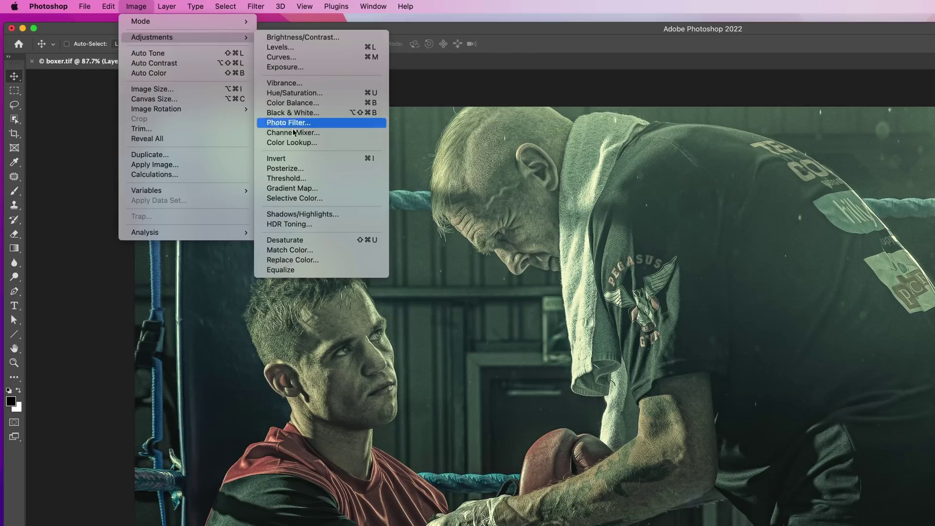
click(279, 251)
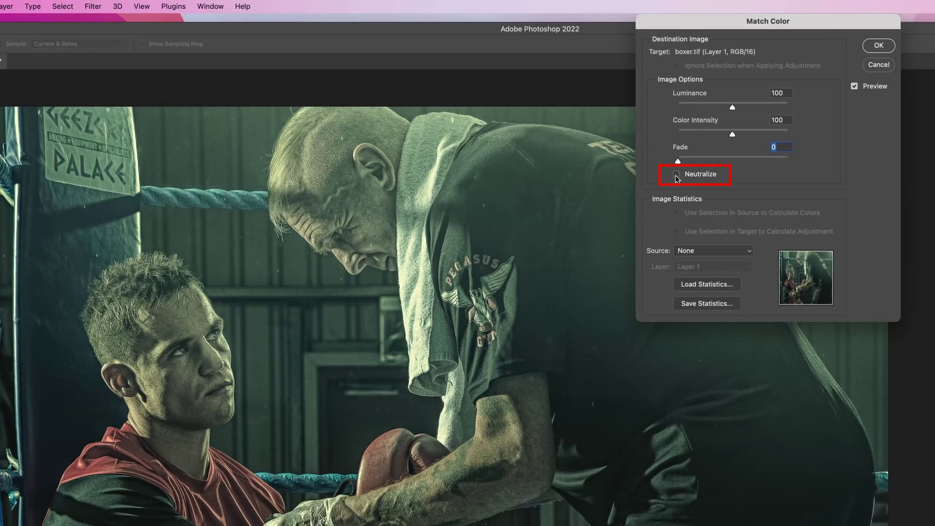
click(677, 179)
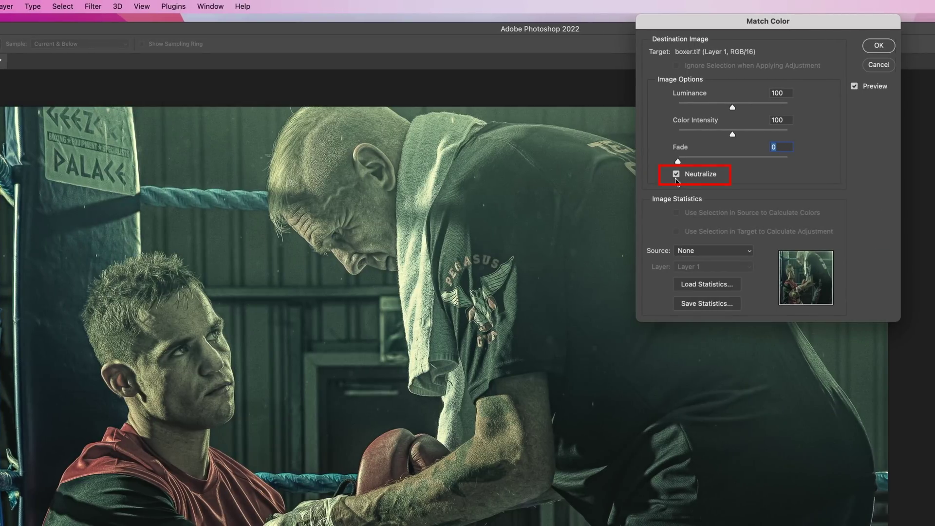
click(878, 46)
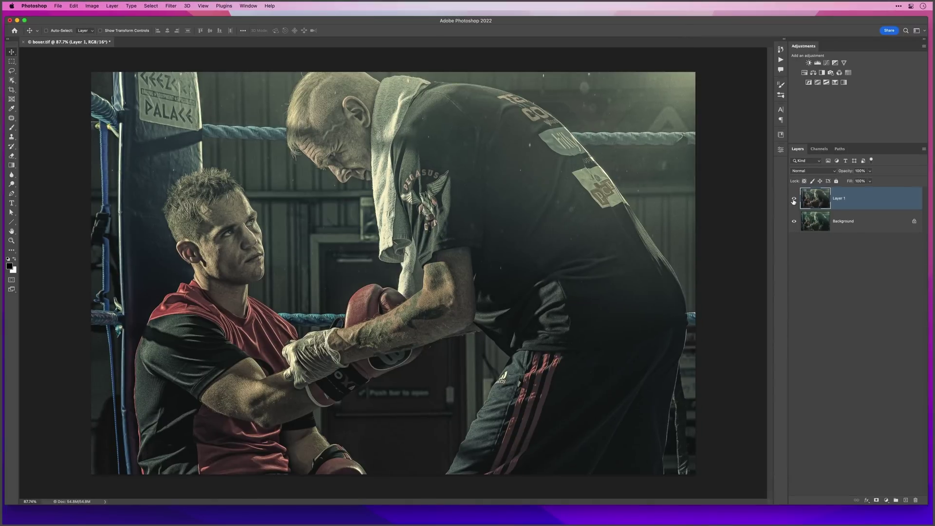
click(794, 200)
click(794, 200)
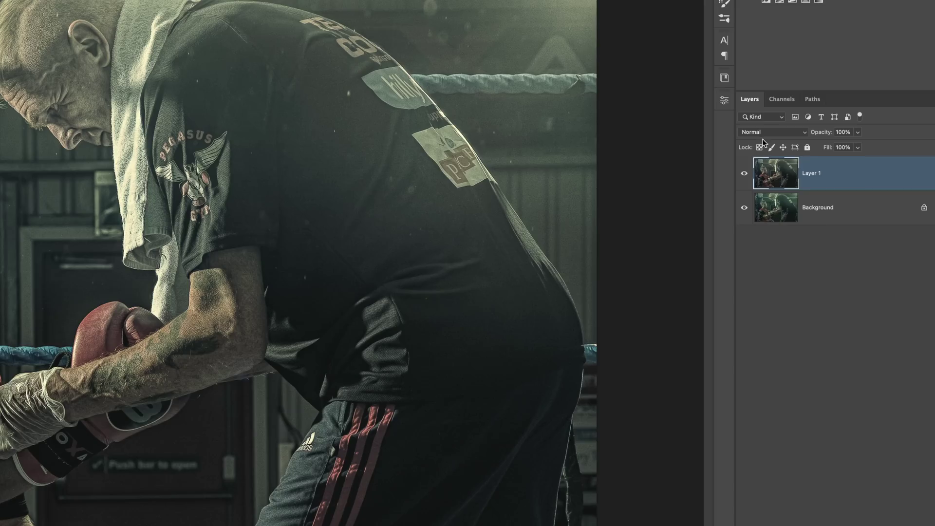
Step: Set Layer 1's blend mode to Color and toggle its visibility to compare
click(761, 137)
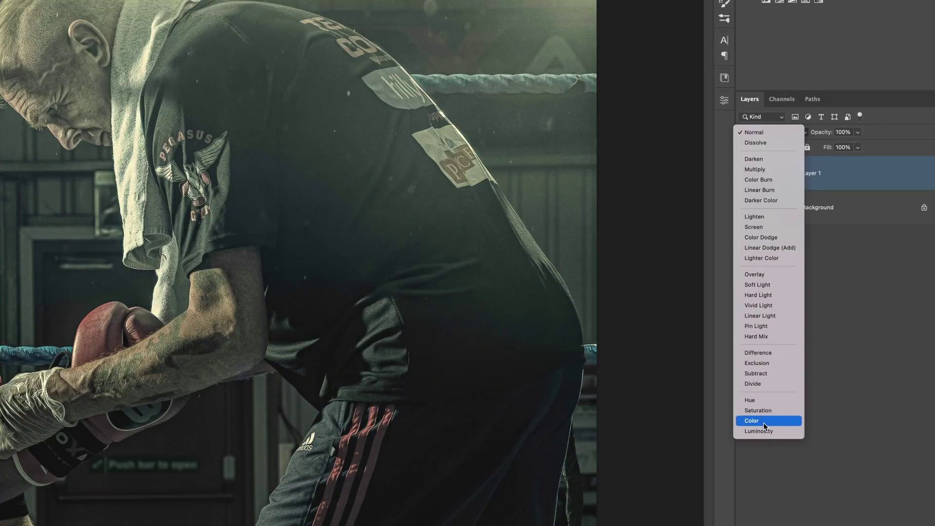
click(762, 421)
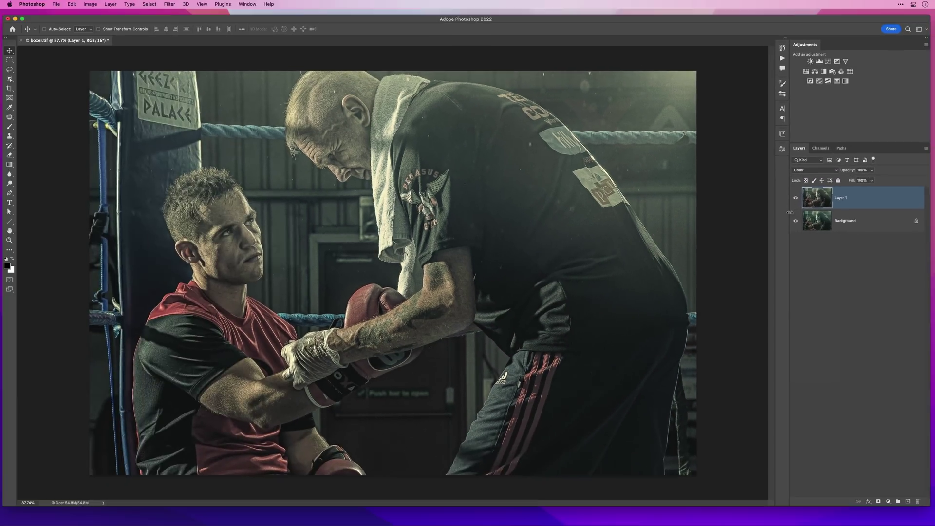
click(795, 199)
click(796, 200)
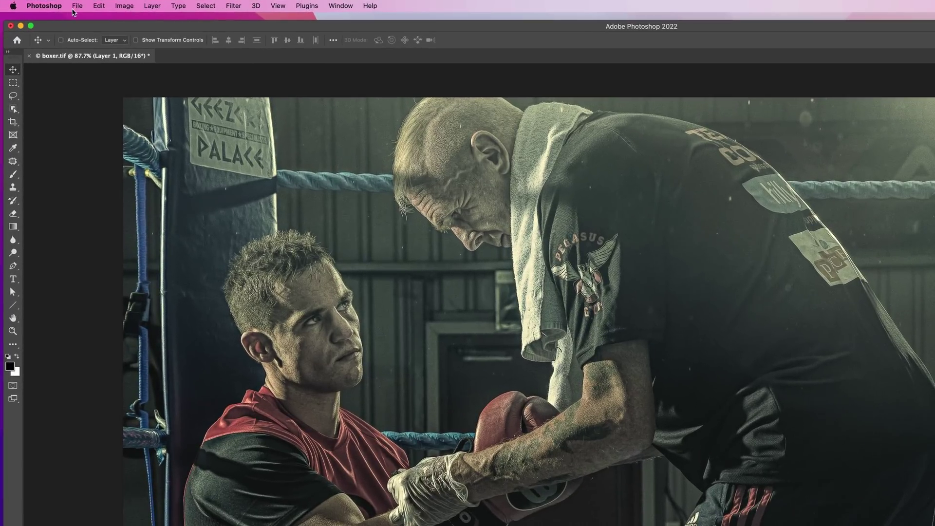
Step: Revert the boxer photo and record a new 'Remove Colour Cast' action in My Actions, F19, Green
click(55, 4)
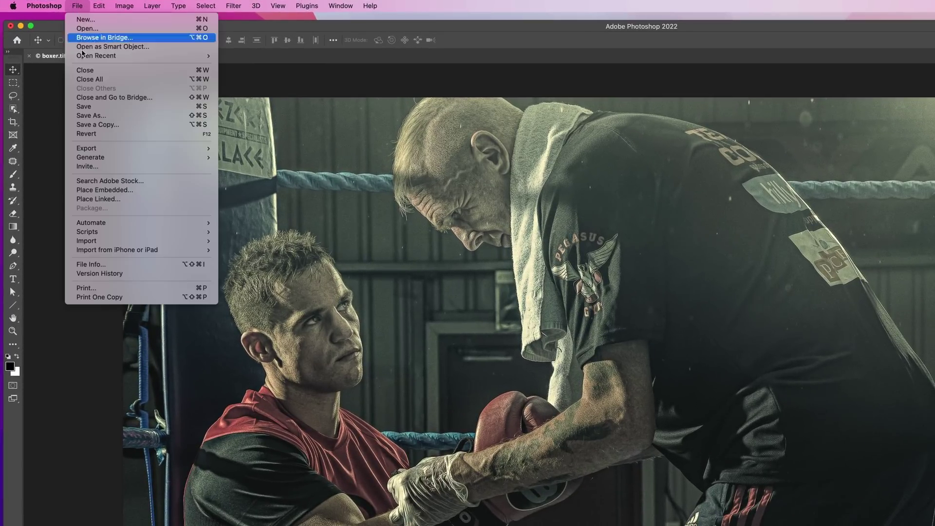
click(80, 134)
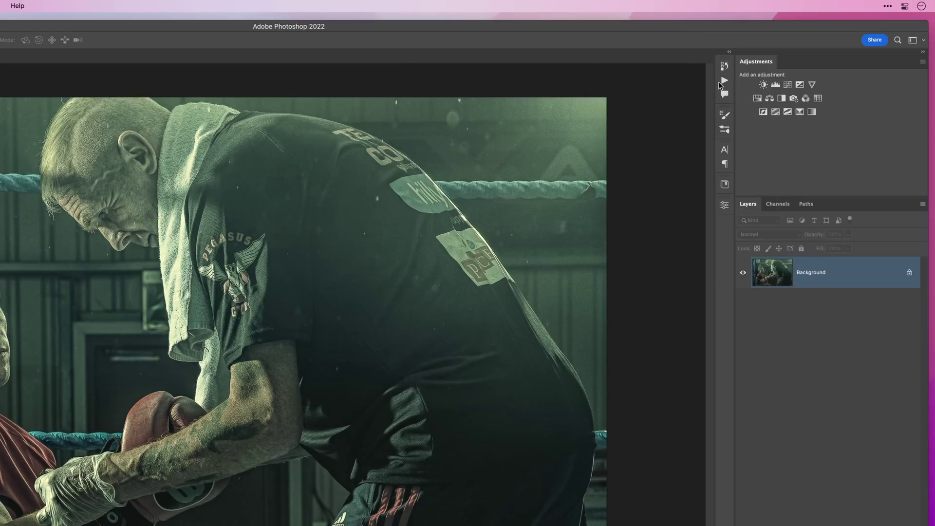
click(724, 81)
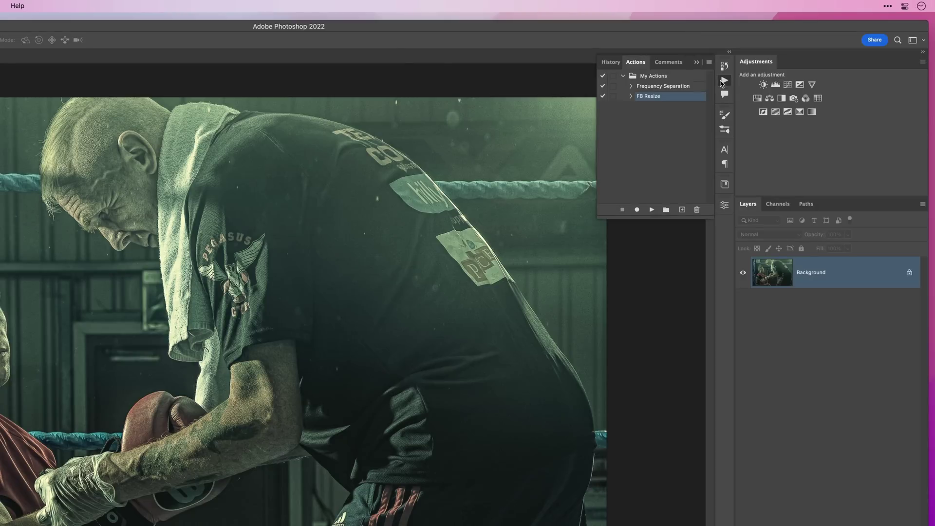
click(683, 209)
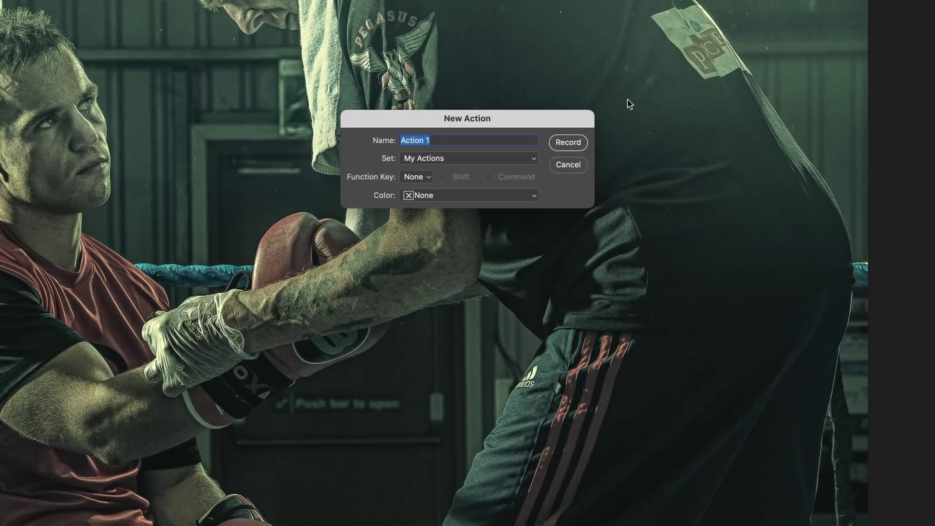
text(Remove Colour Cast)
click(447, 159)
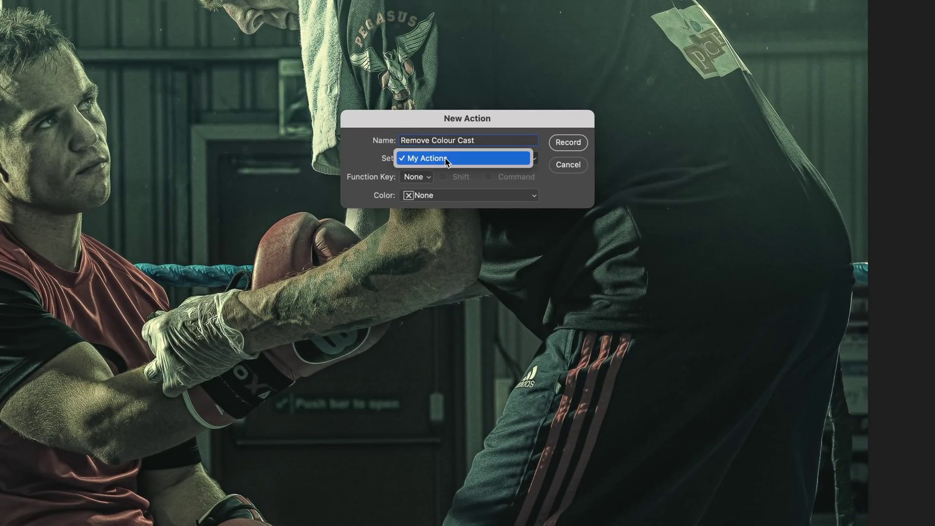
click(446, 160)
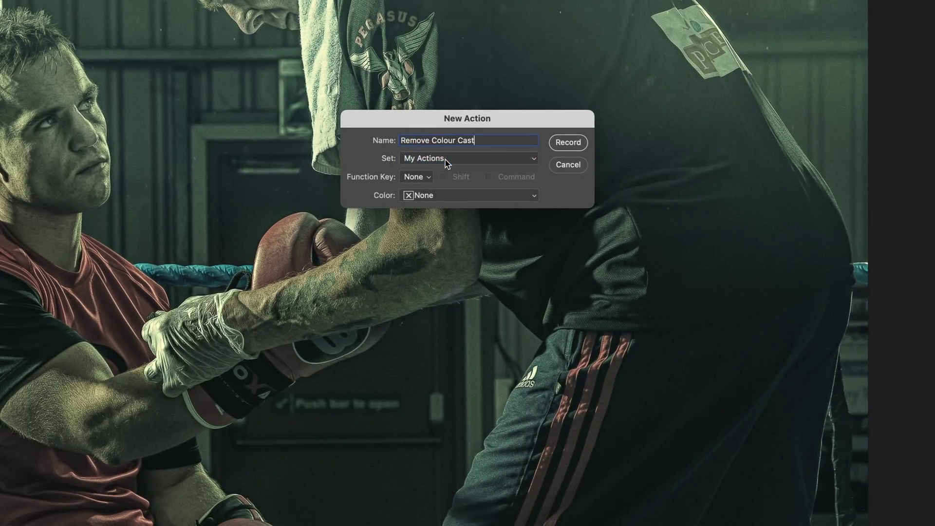
click(428, 177)
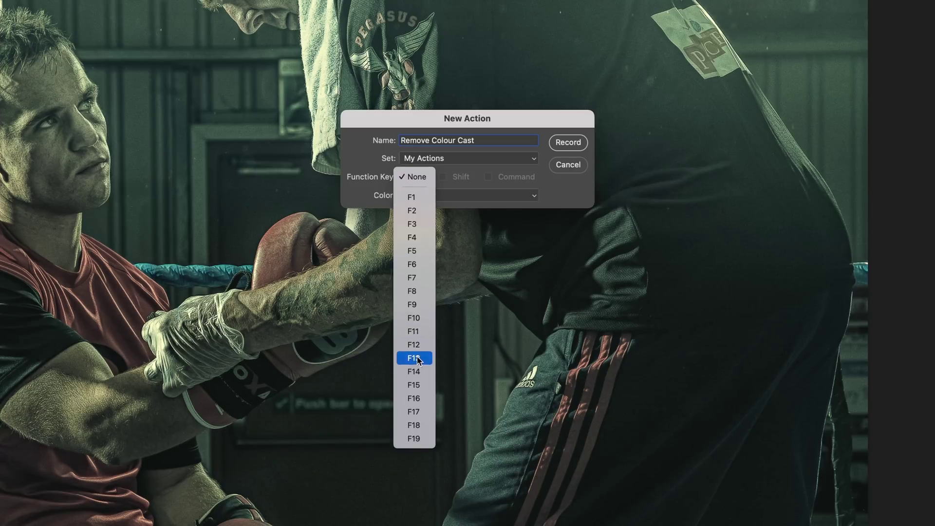
click(426, 443)
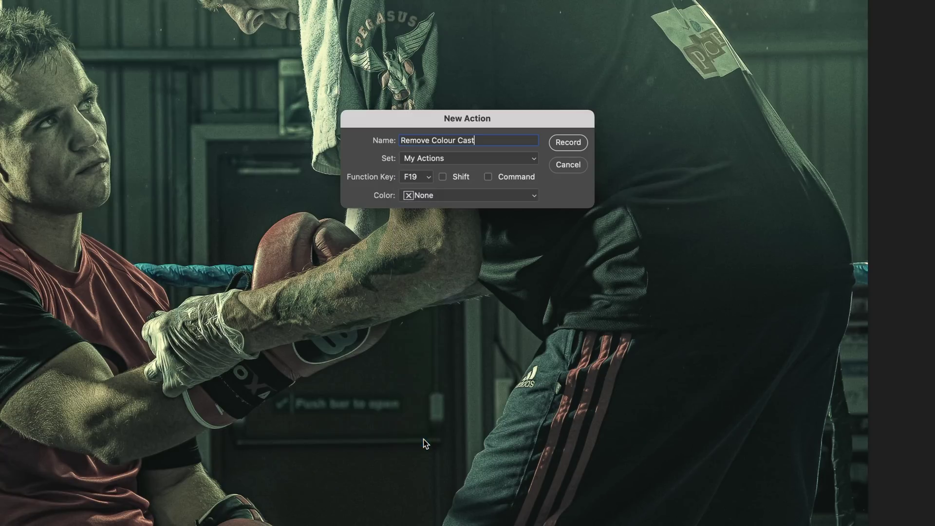
click(445, 195)
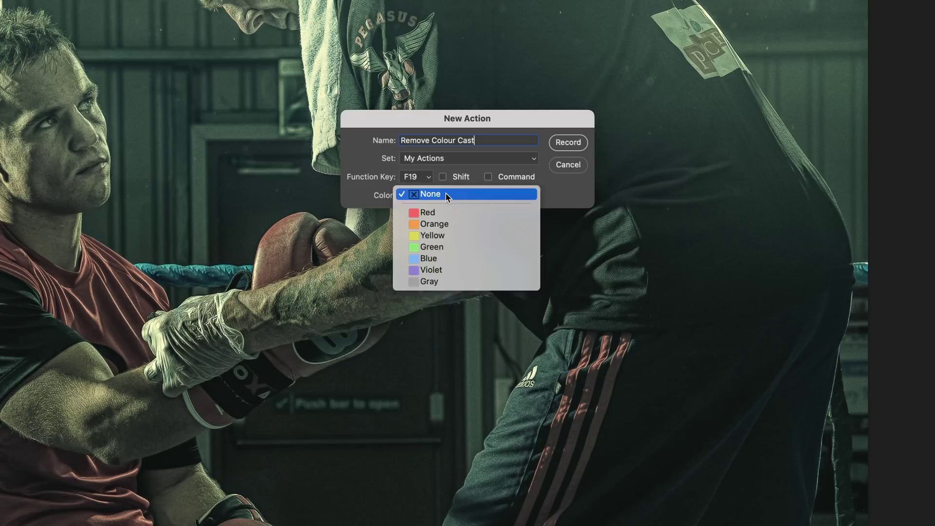
click(458, 248)
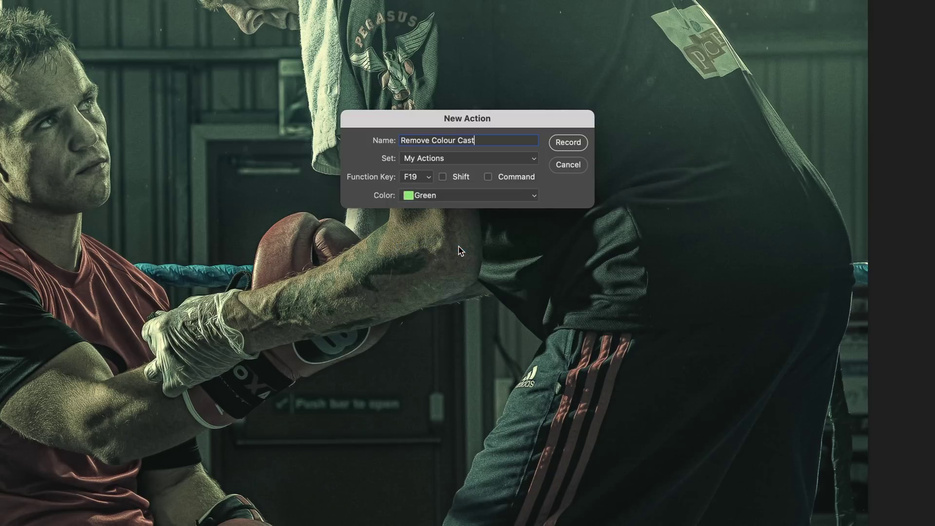
click(568, 143)
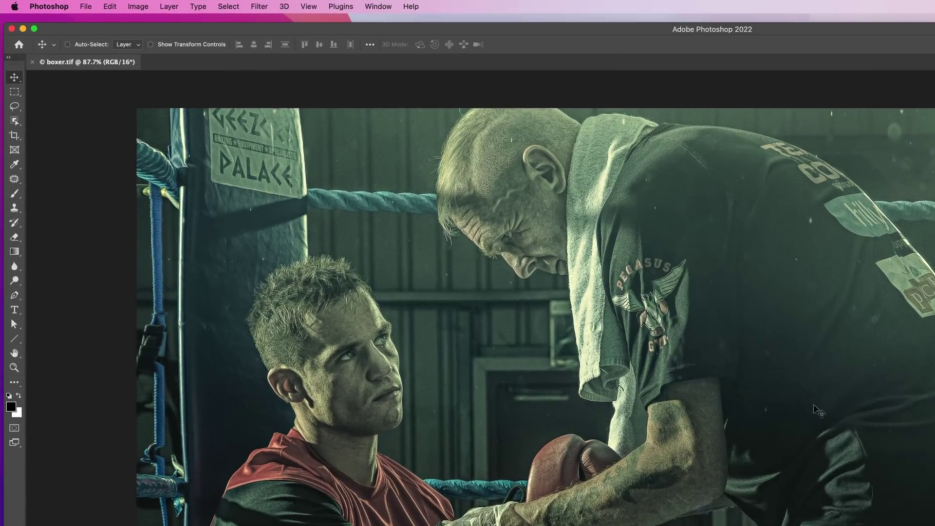
Step: Record a Match Color step with Neutralize into the action, then stop recording
click(134, 7)
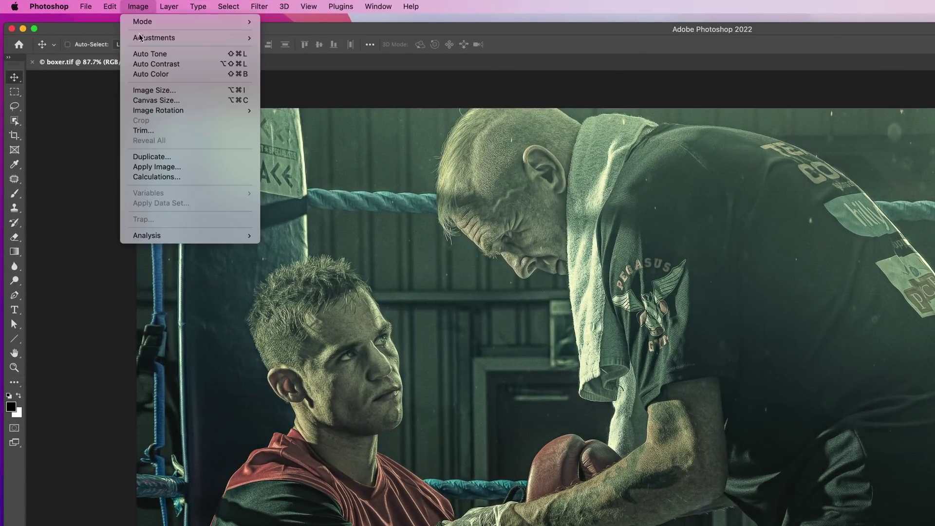
mouse_move(205, 38)
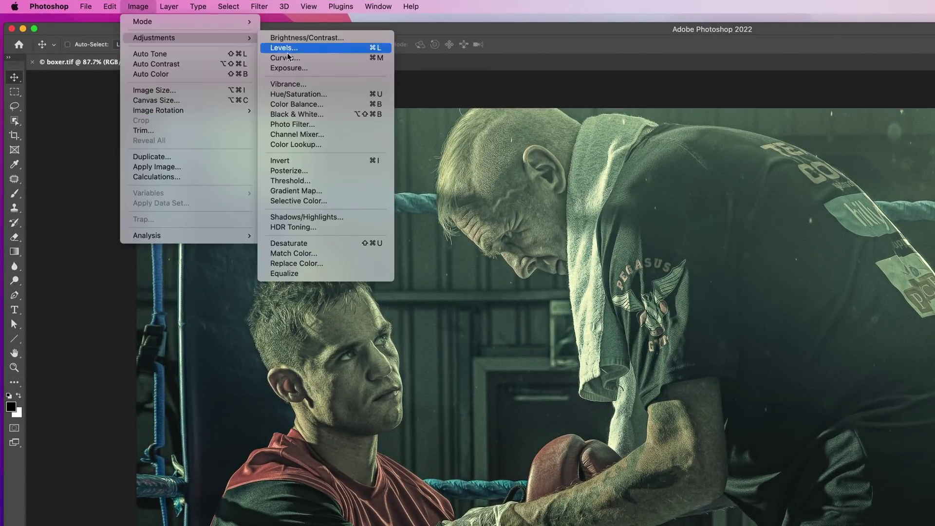
click(307, 255)
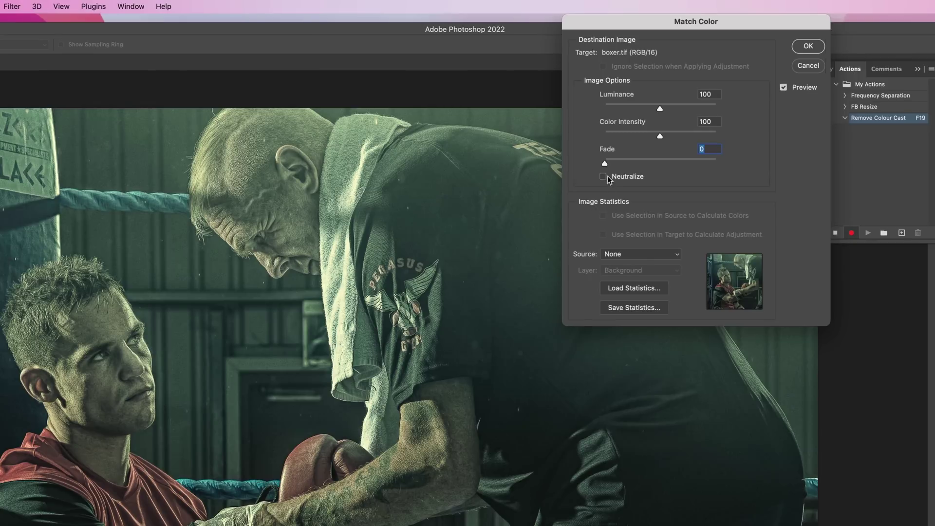
click(806, 47)
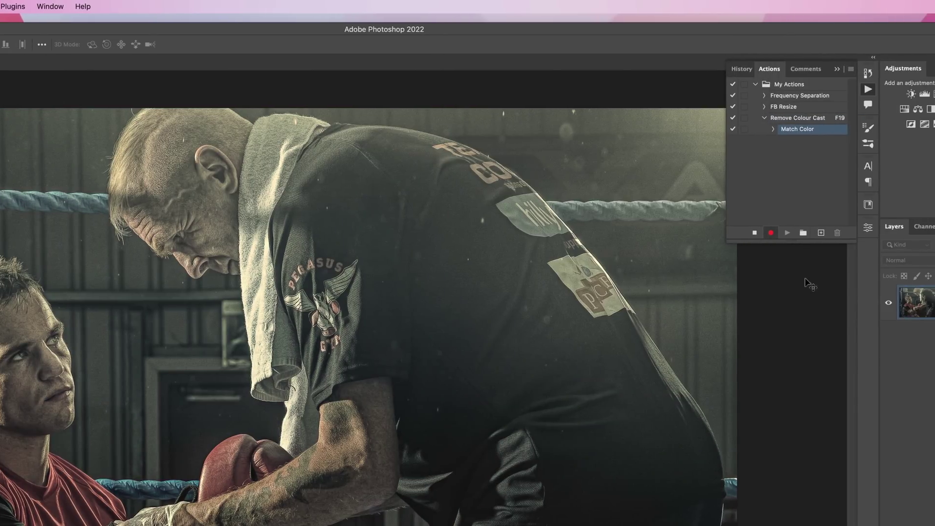
click(754, 235)
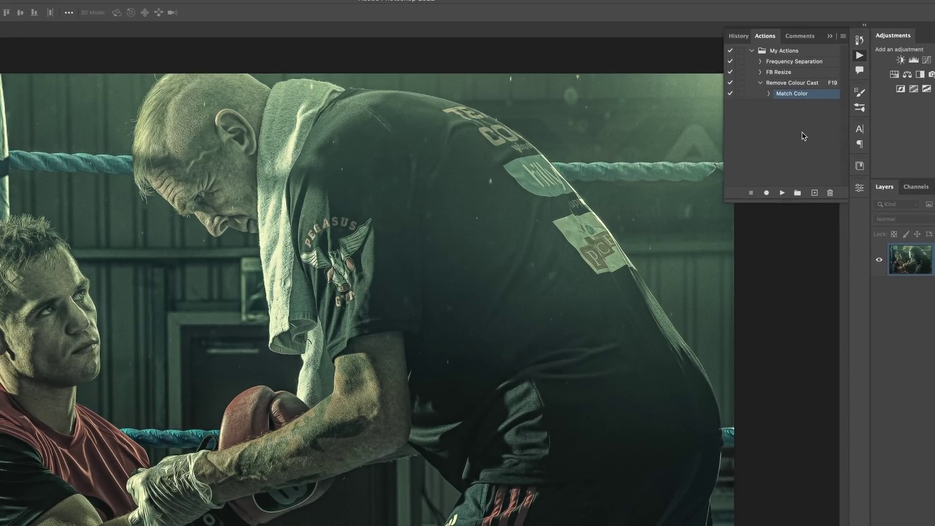
Step: Play the Remove Colour Cast action and switch the Actions panel to Button Mode
click(782, 194)
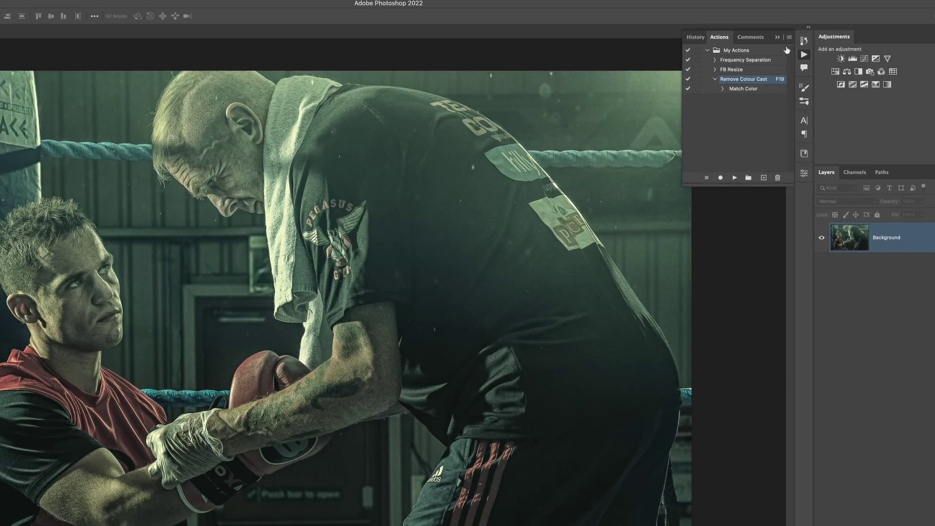
click(817, 37)
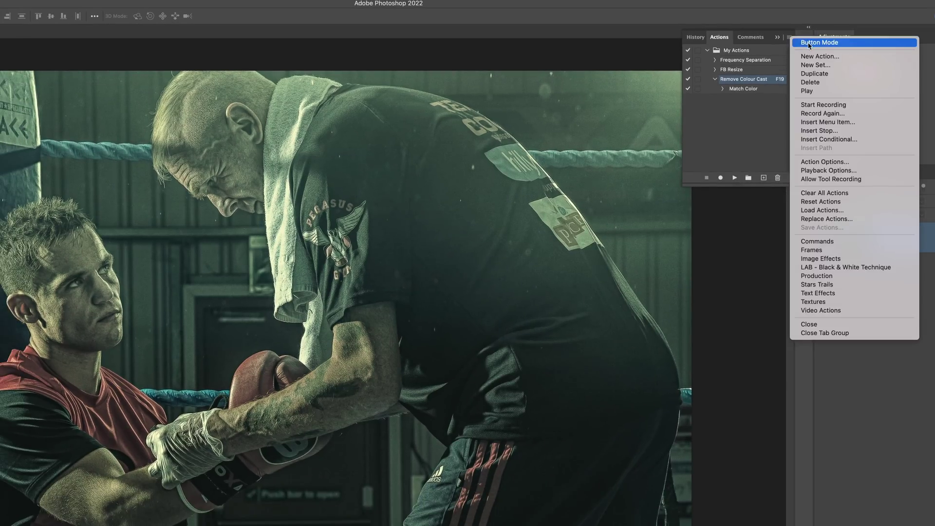
click(808, 44)
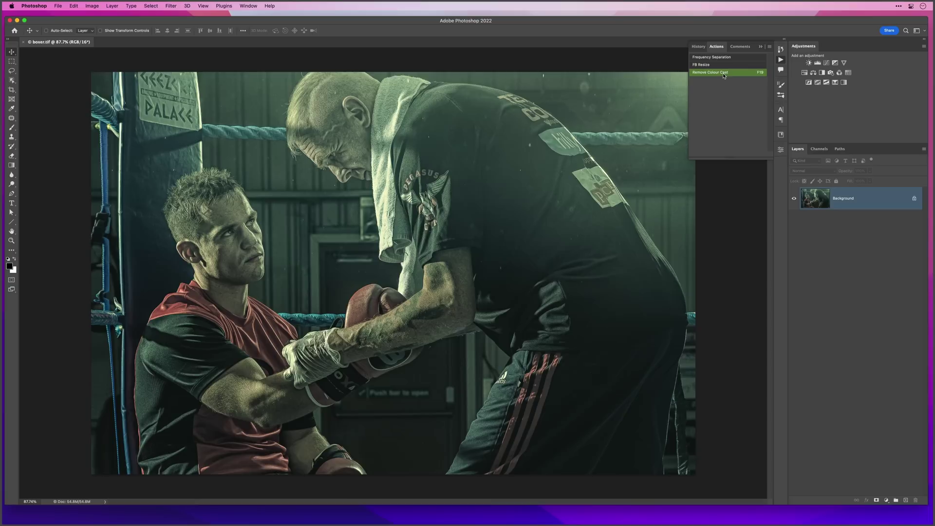
click(781, 60)
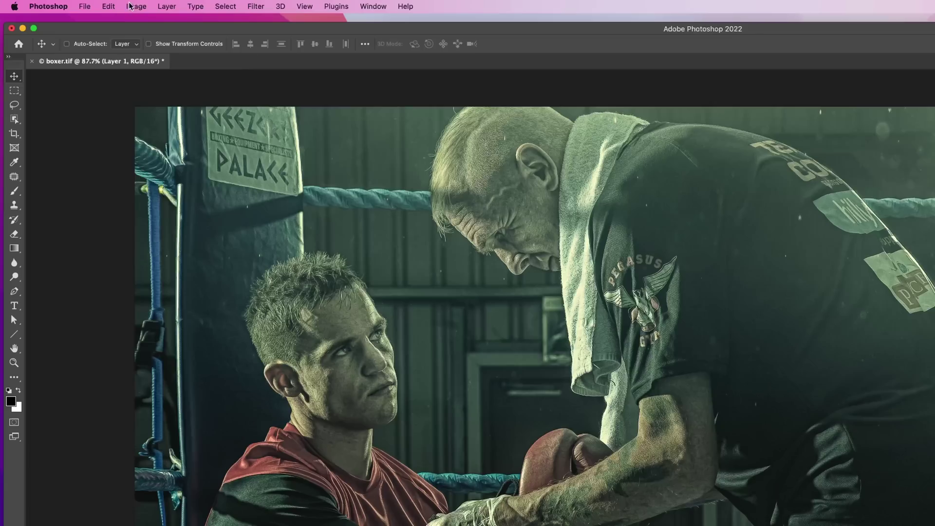
Step: Open the Match Color adjustment on the boxer photo's Layer 1
click(136, 7)
mouse_move(142, 43)
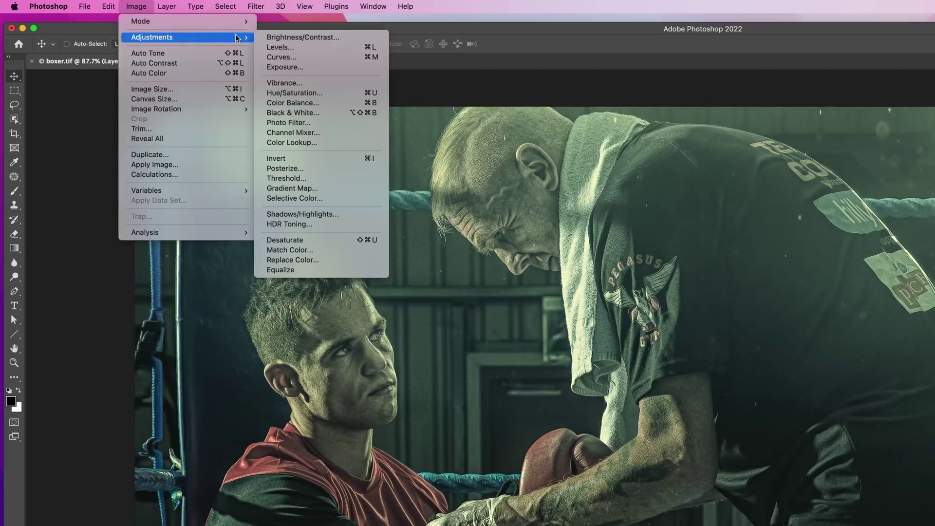
click(279, 250)
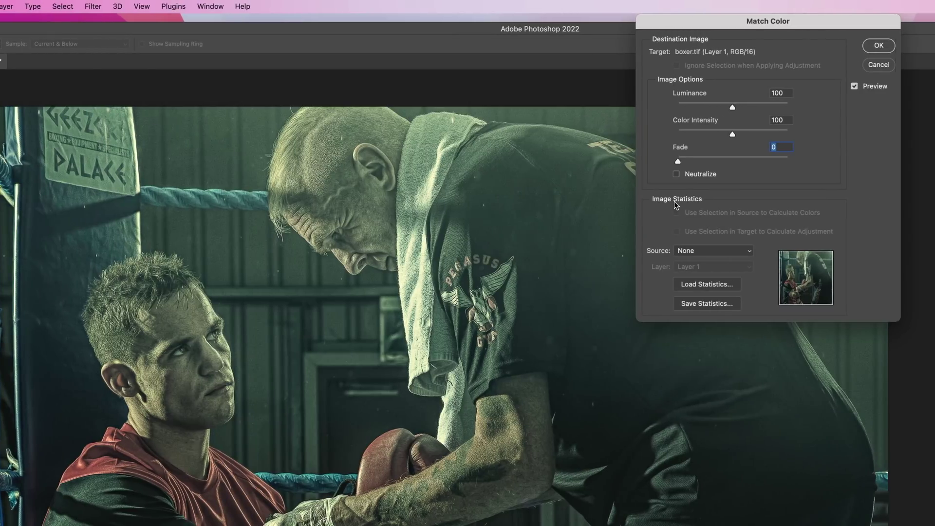